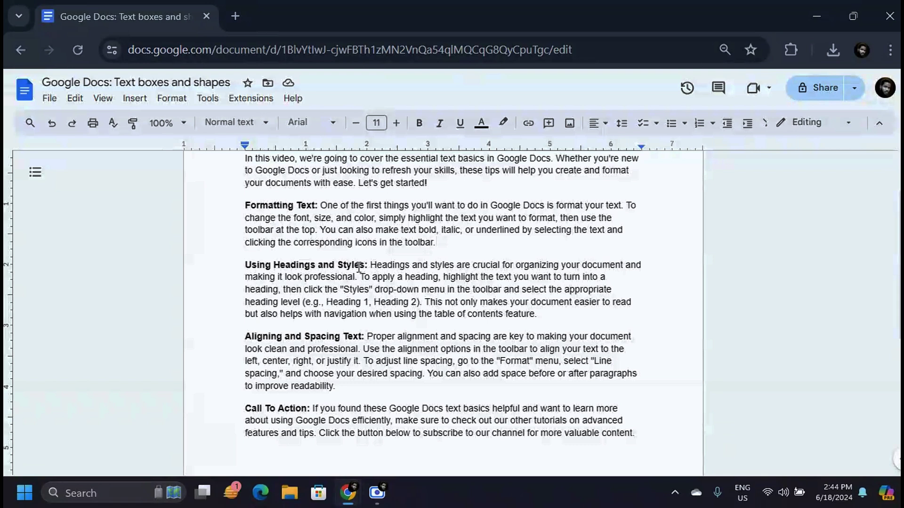
# Step: Indent the first line of the 'Formatting Text:' paragraph with a tab
pyautogui.scroll(2, 319, 329)
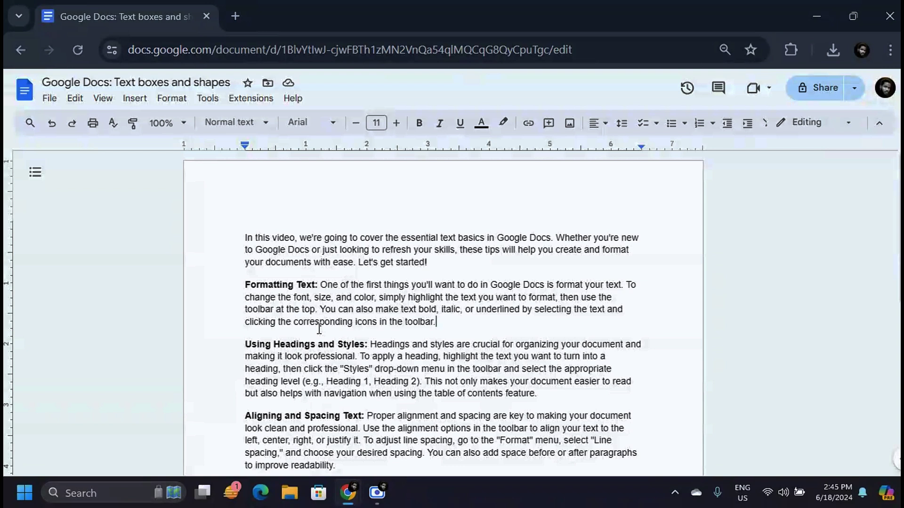
pyautogui.click(245, 285)
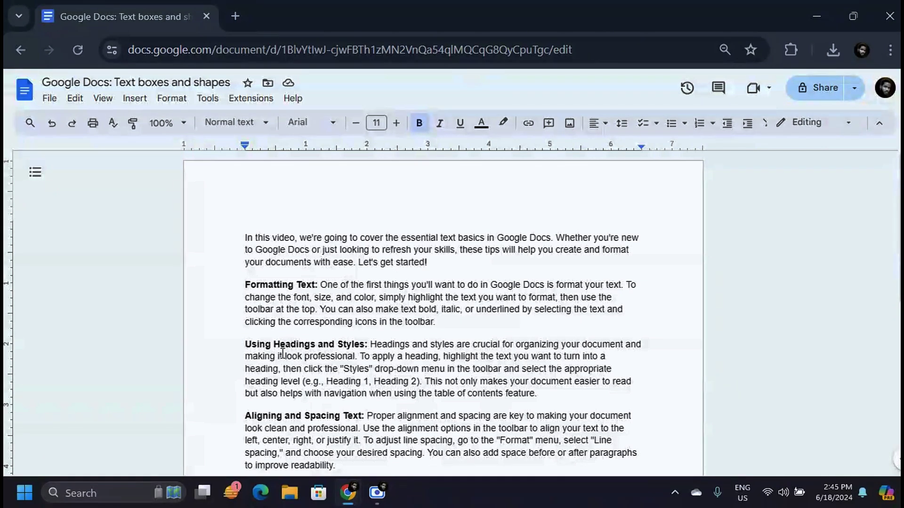
pyautogui.press('Tab')
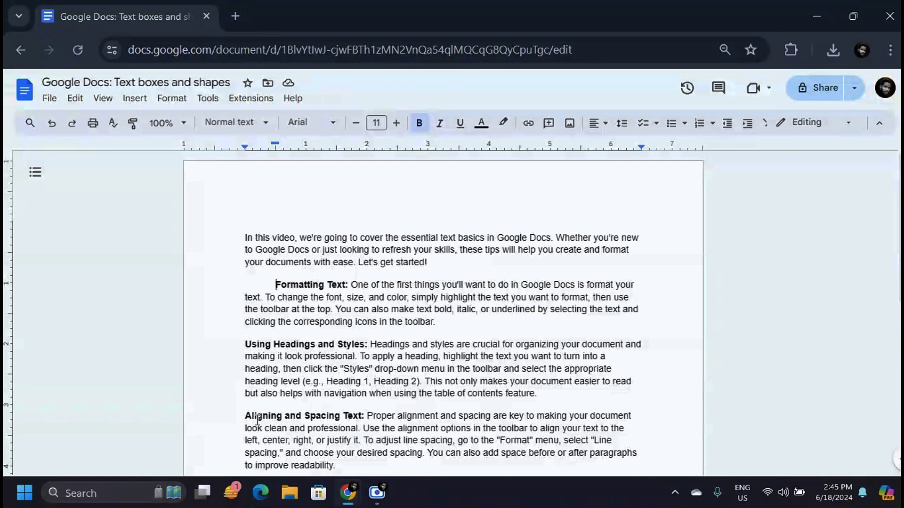
# Step: Add tab first-line indents to the Headings, Aligning and Spacing, and Call To Action paragraphs
pyautogui.click(241, 345)
pyautogui.press('Tab')
pyautogui.click(237, 415)
pyautogui.press('Tab')
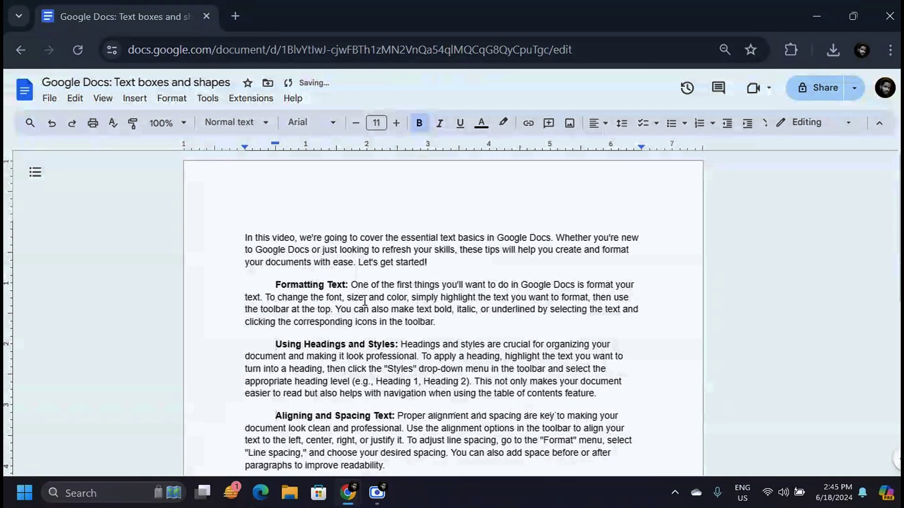
pyautogui.scroll(-2, 365, 300)
pyautogui.click(242, 413)
pyautogui.press('Tab')
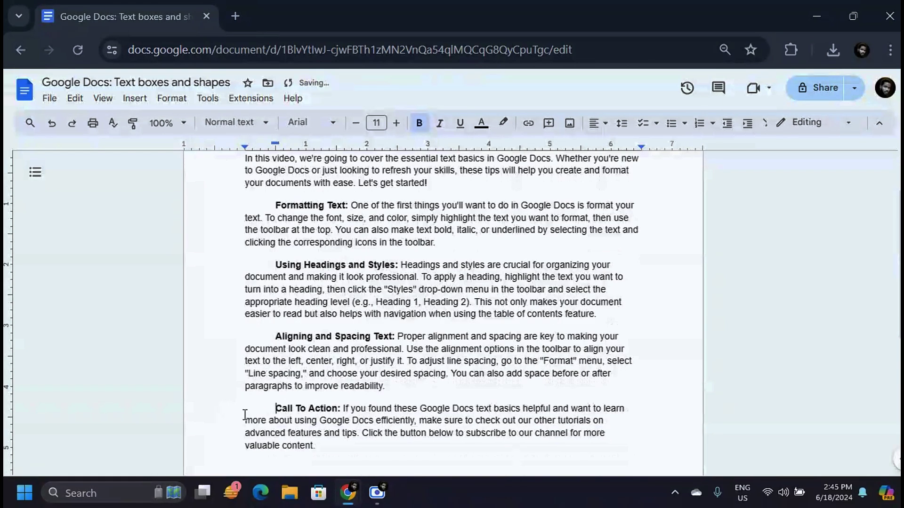
# Step: Undo the tab indents so every paragraph starts at the left margin again
pyautogui.hotkey('ctrl', 'z')
pyautogui.hotkey('ctrl', 'z')
pyautogui.hotkey('ctrl', 'z')
pyautogui.hotkey('ctrl', 'z')
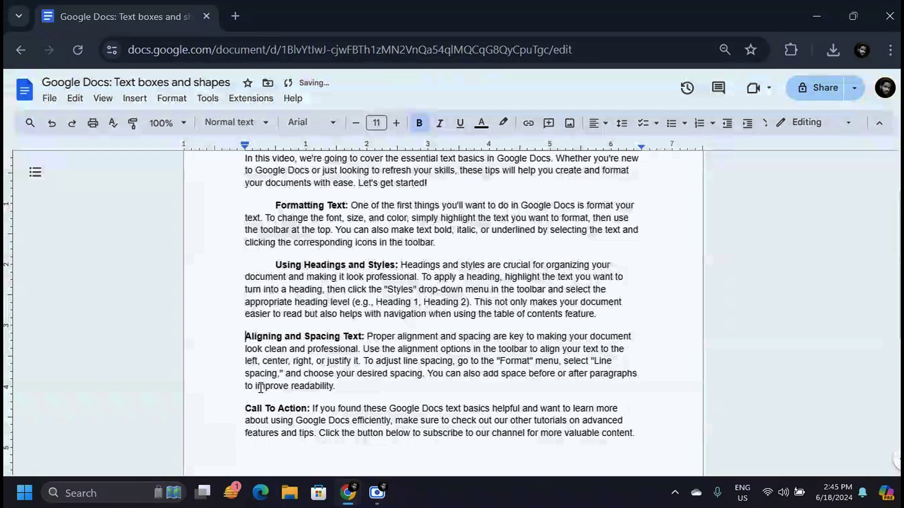
pyautogui.scroll(2, 248, 163)
pyautogui.scroll(-2, 248, 162)
pyautogui.scroll(2, 248, 159)
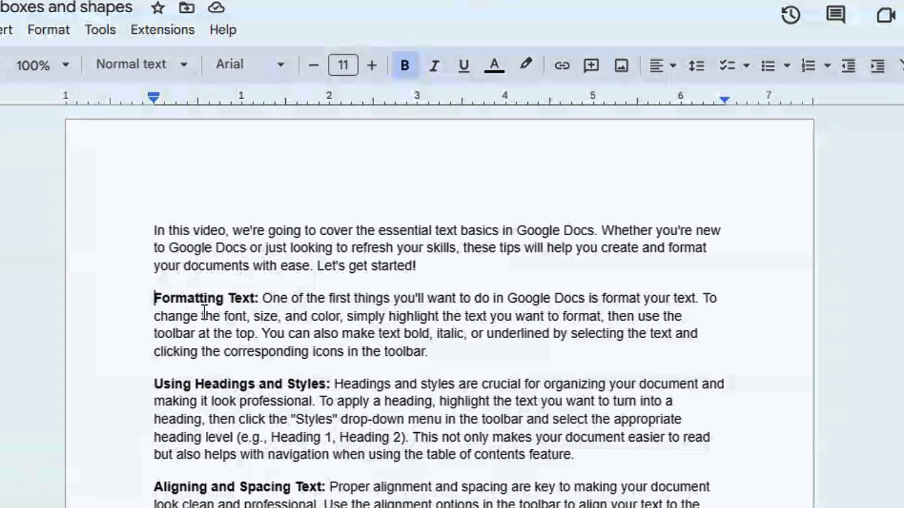
pyautogui.moveTo(157, 100); pyautogui.dragTo(190, 106)
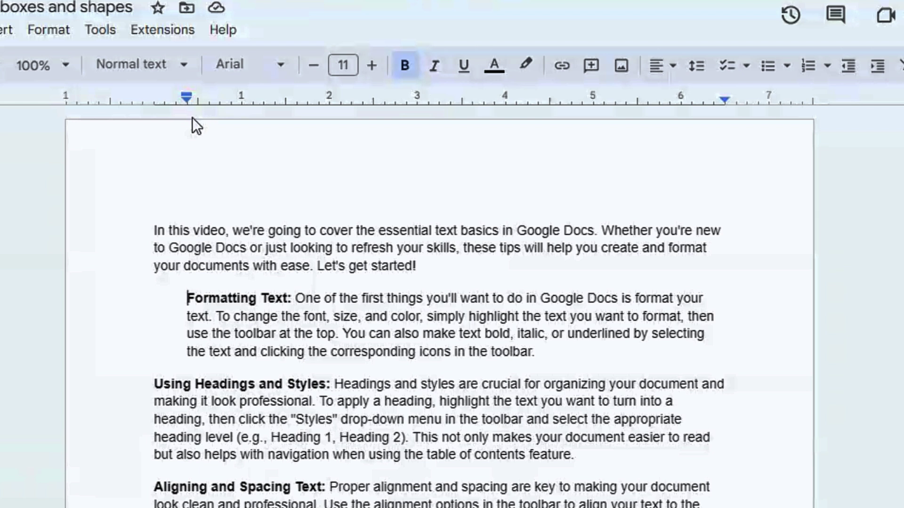
pyautogui.hotkey('ctrl', 'z')
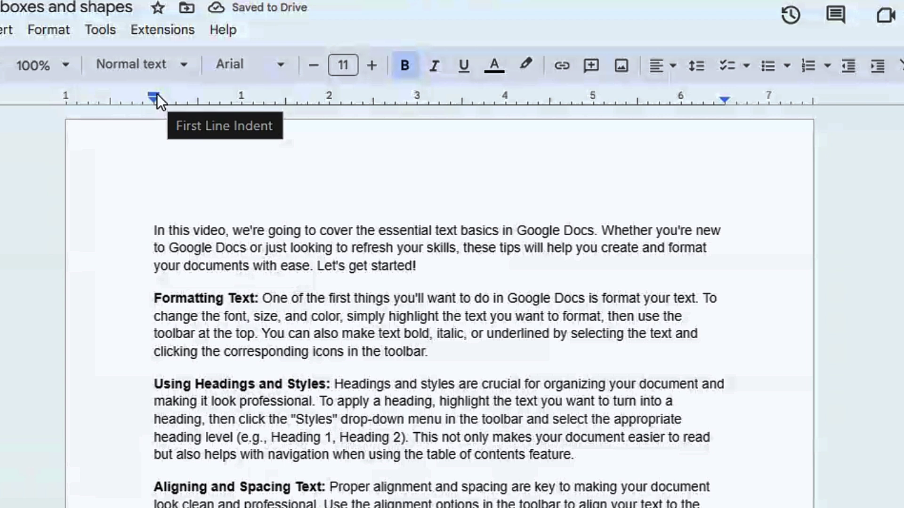
pyautogui.moveTo(157, 94); pyautogui.dragTo(198, 93)
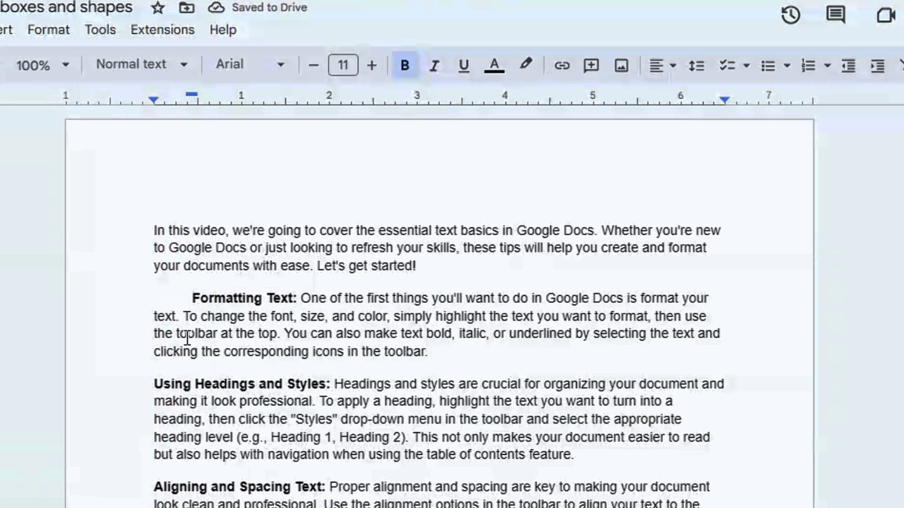
pyautogui.press('BackSpace')
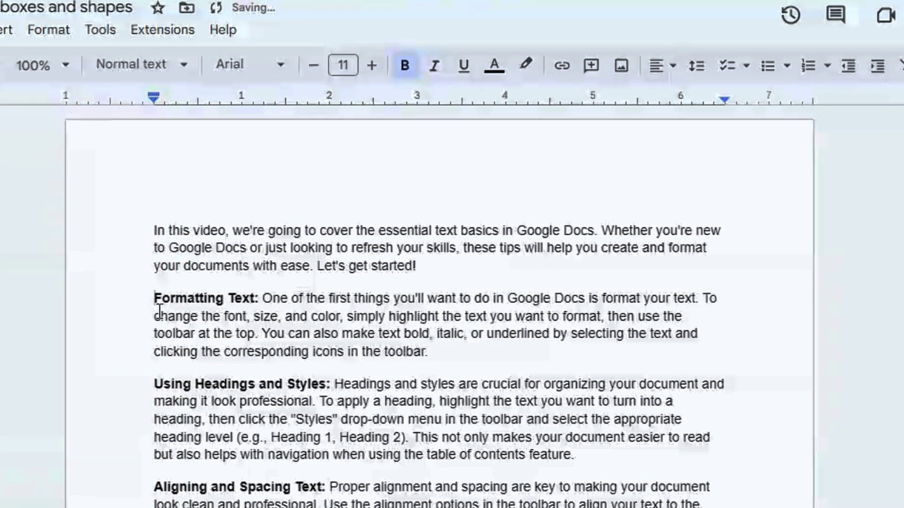
pyautogui.moveTo(158, 297); pyautogui.dragTo(475, 446)
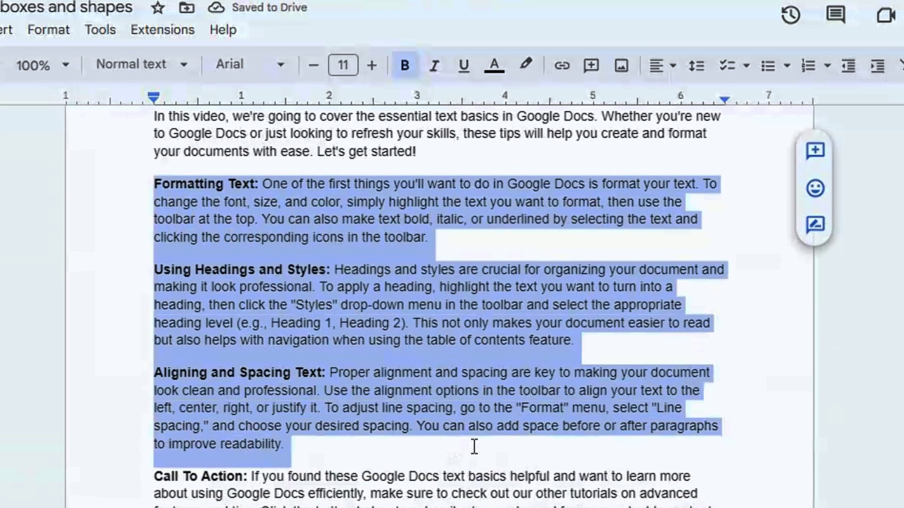
# Step: Try a 0.50" first-line indent on the selected paragraphs, then undo it
pyautogui.scroll(3, 301, 289)
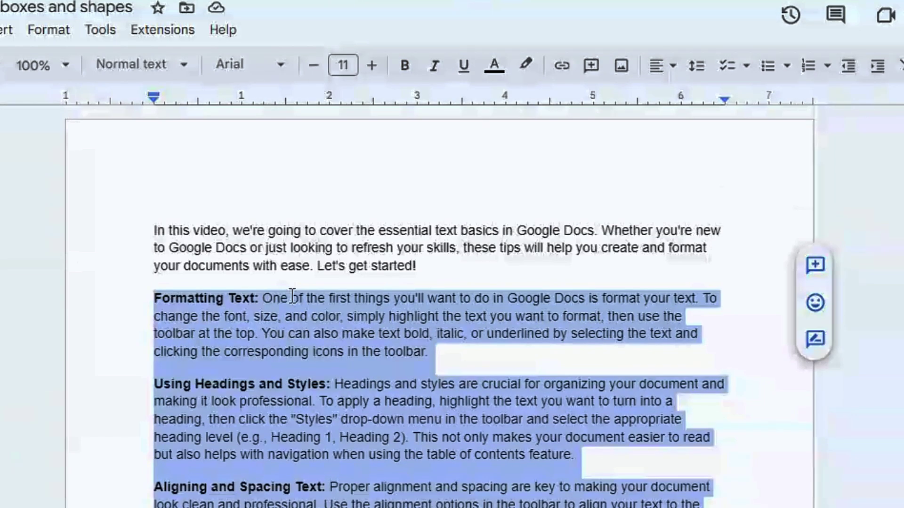
pyautogui.moveTo(155, 100)
pyautogui.mouseDown()
pyautogui.moveTo(182, 95)
pyautogui.moveTo(203, 106)
pyautogui.mouseUp()
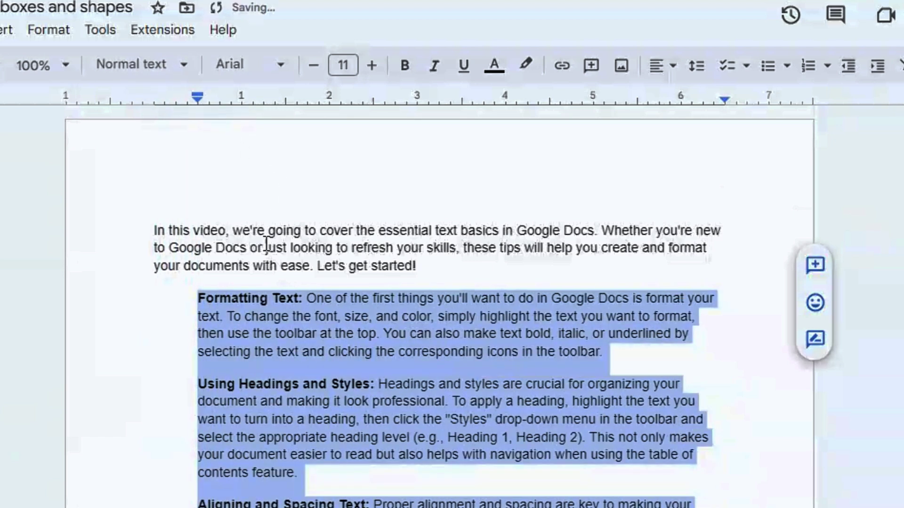
pyautogui.scroll(-3, 267, 244)
pyautogui.hotkey('ctrl', 'z')
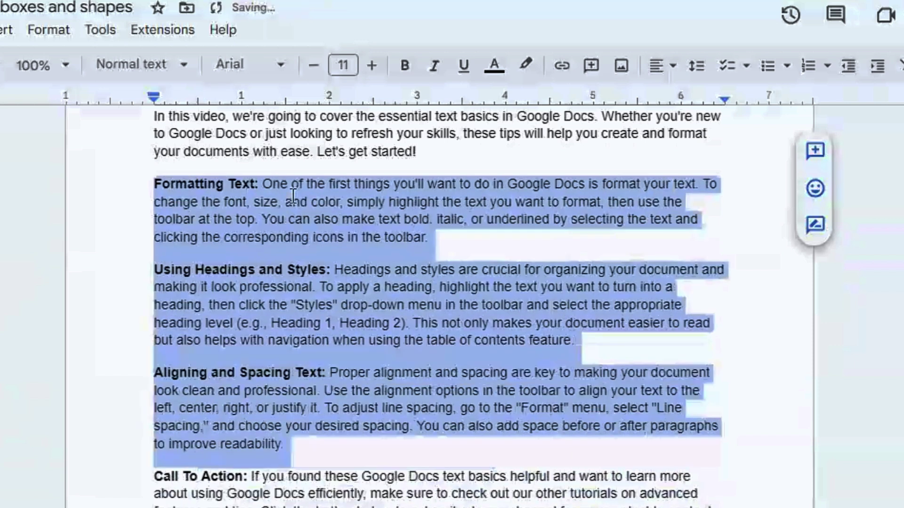
pyautogui.scroll(3, 243, 151)
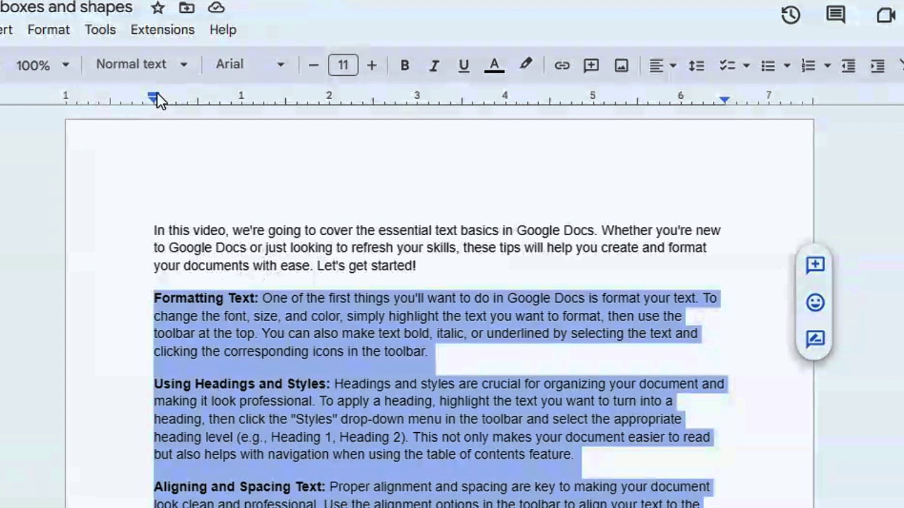
# Step: Set the paragraphs' indents to about 0.56" on the ruler and add an empty line after Call To Action
pyautogui.moveTo(157, 92); pyautogui.dragTo(205, 94)
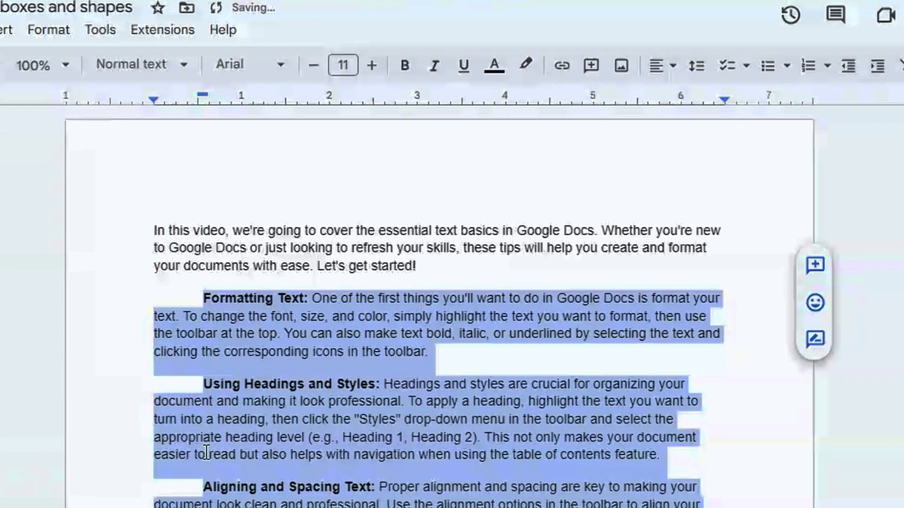
pyautogui.scroll(-2, 206, 207)
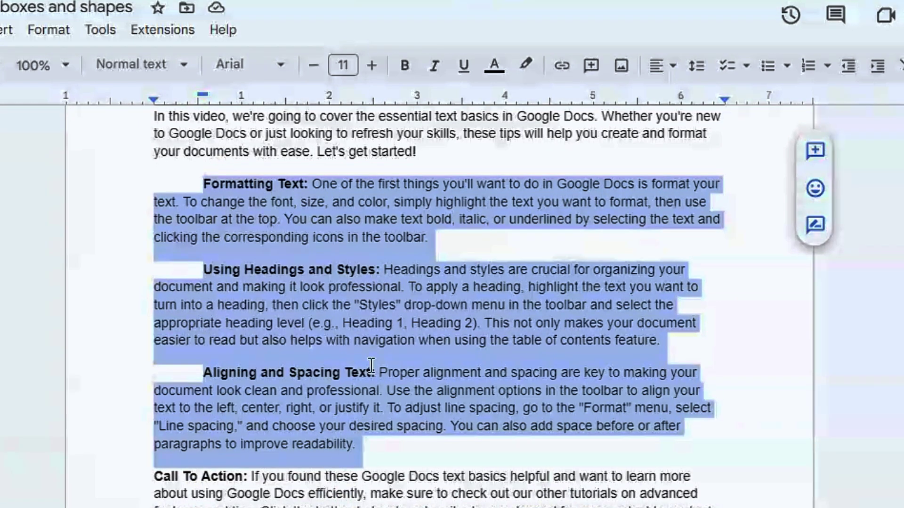
pyautogui.scroll(2, 371, 366)
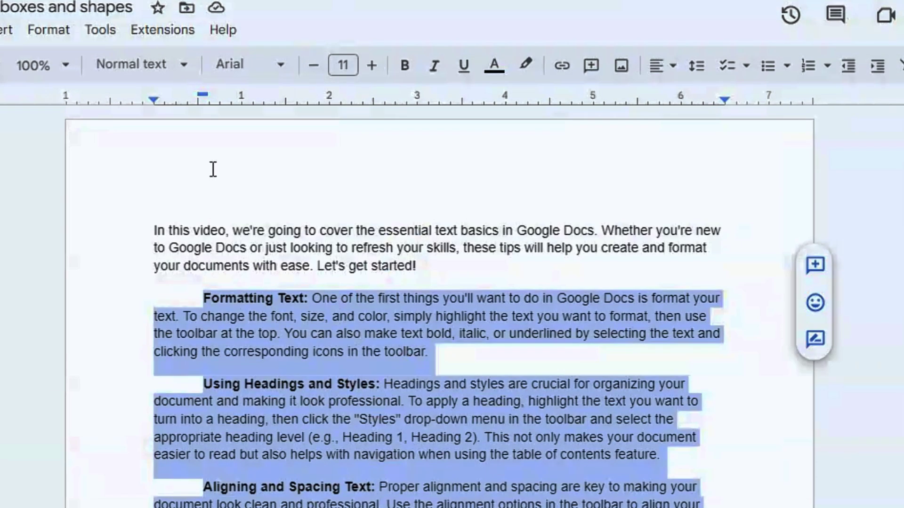
pyautogui.moveTo(156, 101)
pyautogui.mouseDown()
pyautogui.moveTo(171, 96)
pyautogui.moveTo(149, 105)
pyautogui.moveTo(240, 97)
pyautogui.moveTo(149, 103)
pyautogui.moveTo(192, 97)
pyautogui.mouseUp()
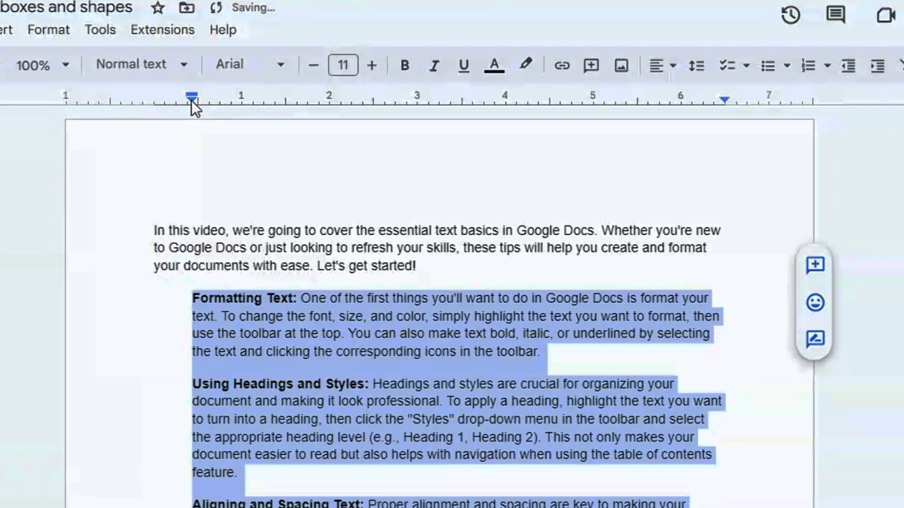
pyautogui.moveTo(192, 100); pyautogui.dragTo(280, 162)
pyautogui.moveTo(154, 97); pyautogui.dragTo(206, 97)
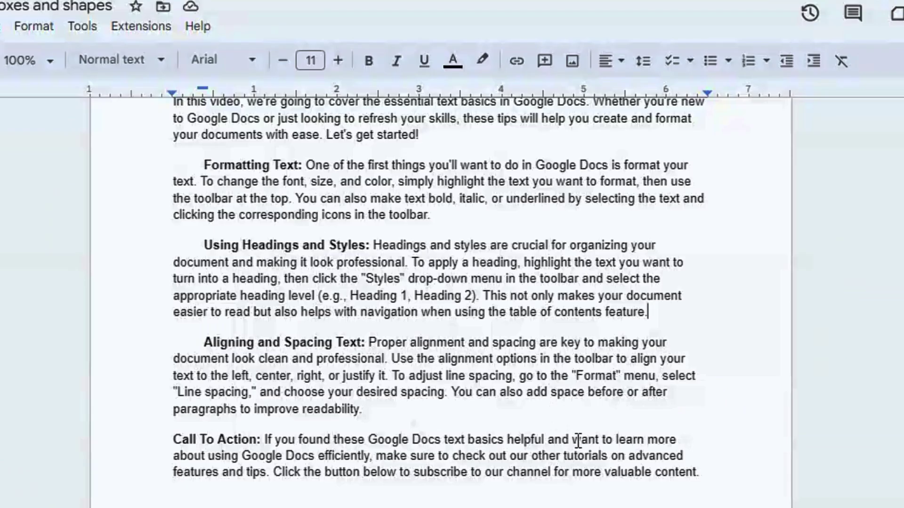
pyautogui.click(717, 495)
pyautogui.press('Return')
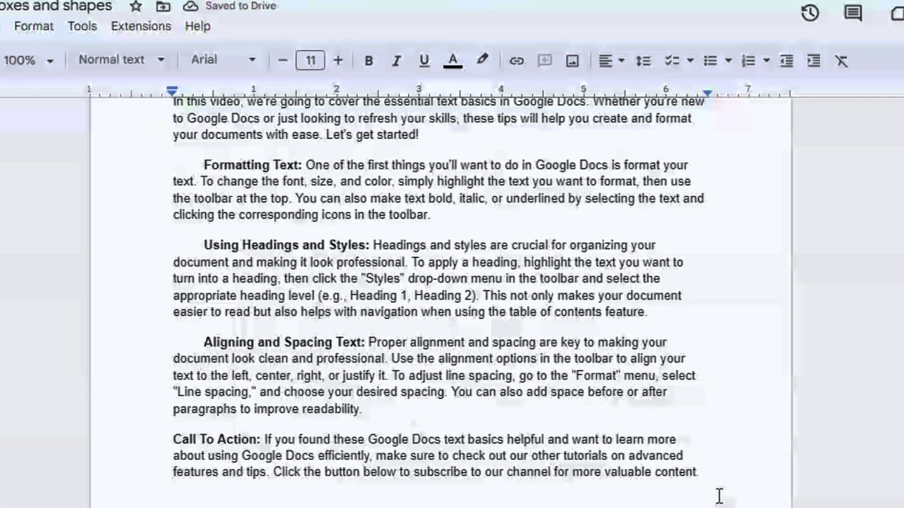
# Step: Type 'Income' and format it bold at 14 pt
pyautogui.write('Income')
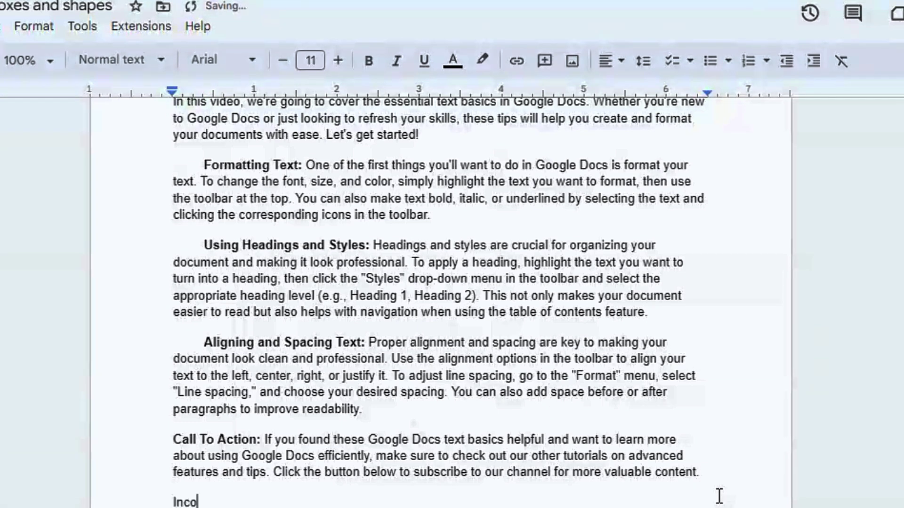
pyautogui.scroll(-7, 254, 202)
pyautogui.moveTo(167, 168); pyautogui.dragTo(262, 192)
pyautogui.click(368, 61)
pyautogui.click(338, 60)
pyautogui.click(338, 60)
pyautogui.click(338, 60)
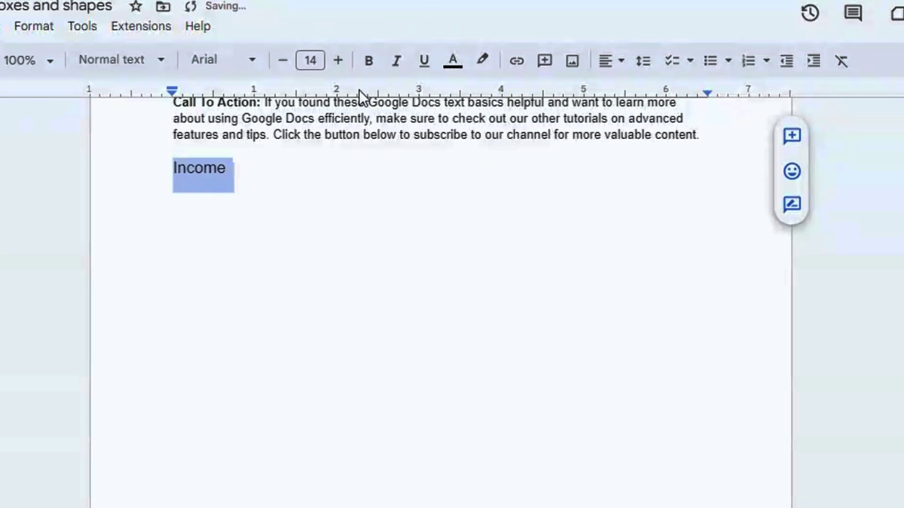
pyautogui.click(196, 207)
pyautogui.doubleClick(176, 168)
pyautogui.hotkey('ctrl', 'b')
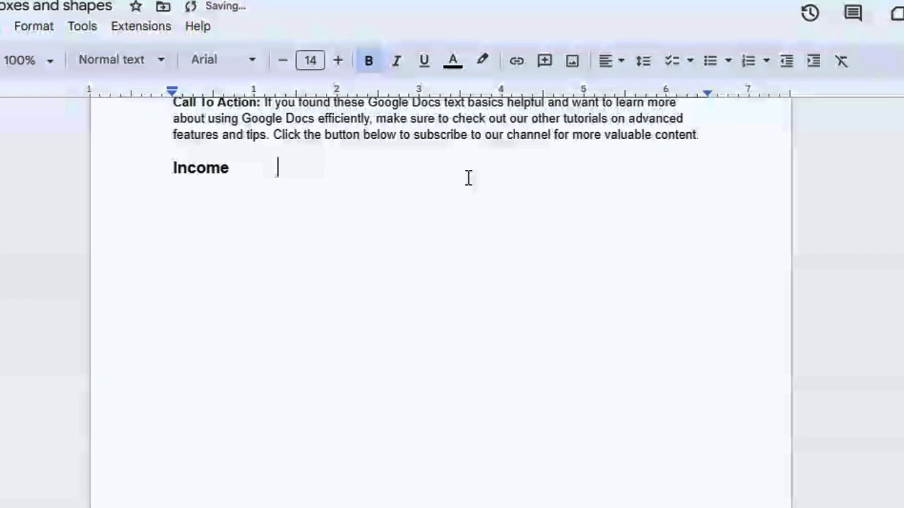
# Step: Trim trailing spaces after Income, start typing Expenditure, and test then remove extra tabs
pyautogui.press('BackSpace')
pyautogui.press('BackSpace')
pyautogui.press('BackSpace')
pyautogui.press('BackSpace')
pyautogui.press('BackSpace')
pyautogui.press('BackSpace')
pyautogui.press('BackSpace')
pyautogui.press('BackSpace')
pyautogui.press('BackSpace')
pyautogui.press('BackSpace')
pyautogui.press('BackSpace')
pyautogui.press('BackSpace')
pyautogui.write('e')
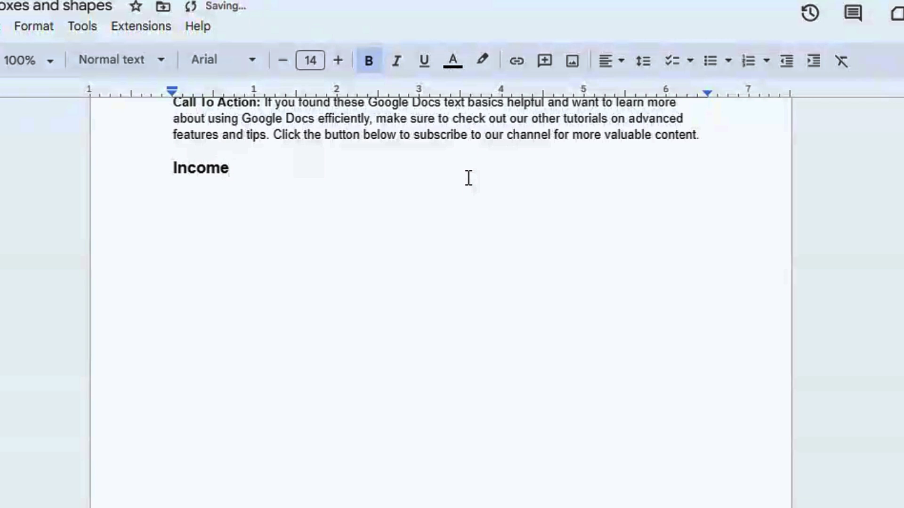
pyautogui.press('Tab')
pyautogui.press('Tab')
pyautogui.press('Tab')
pyautogui.press('Tab')
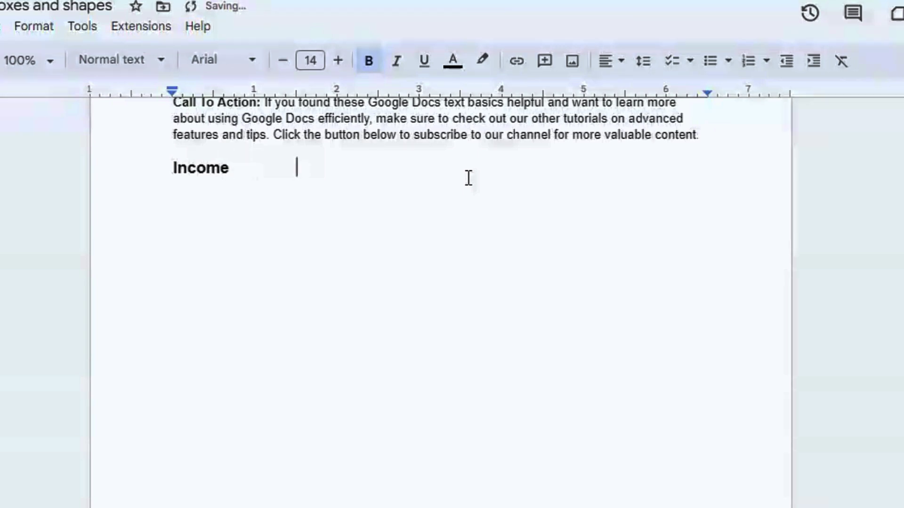
pyautogui.press('Tab')
pyautogui.press('Tab')
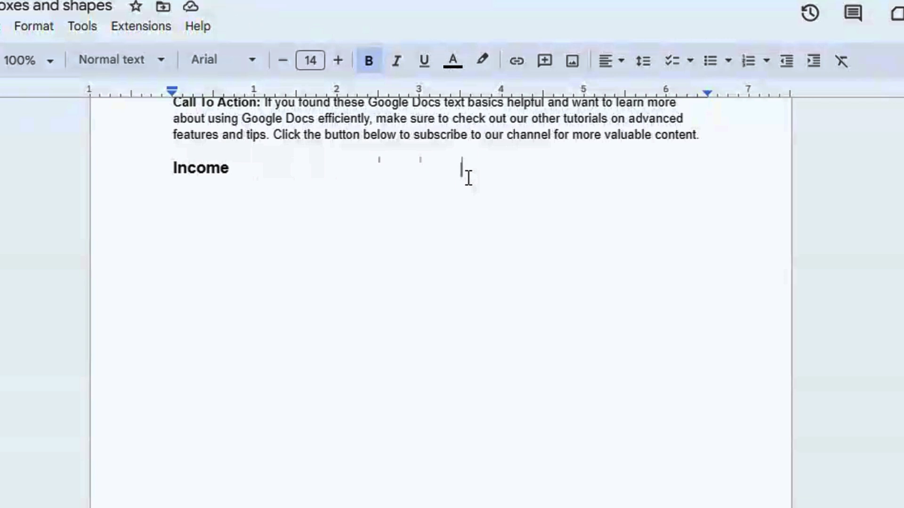
pyautogui.press('BackSpace')
pyautogui.press('BackSpace')
pyautogui.press('BackSpace')
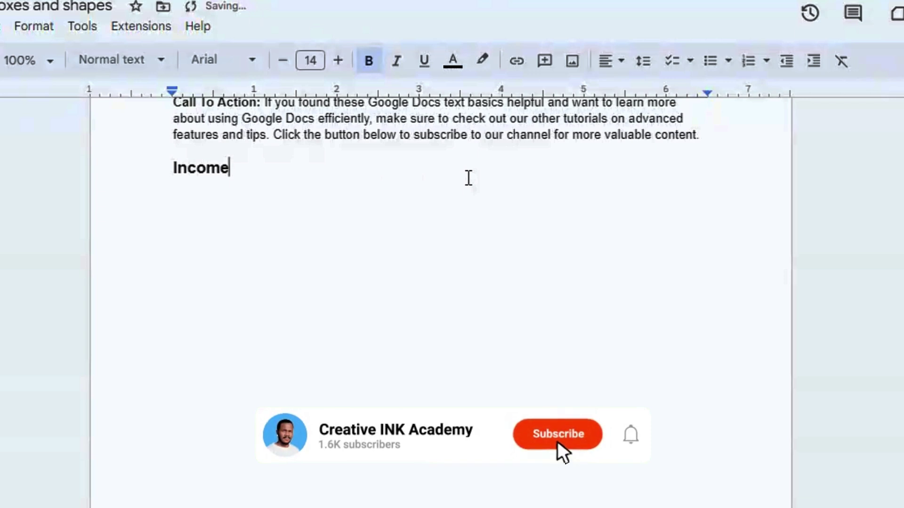
# Step: Add a ruler tab stop near 3.5 inches for the Expenditure column
pyautogui.rightClick(461, 96)
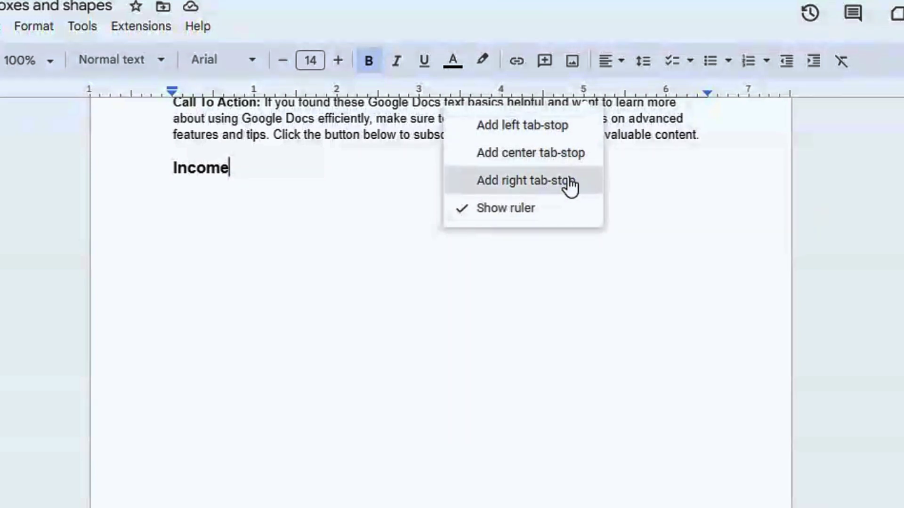
pyautogui.click(543, 132)
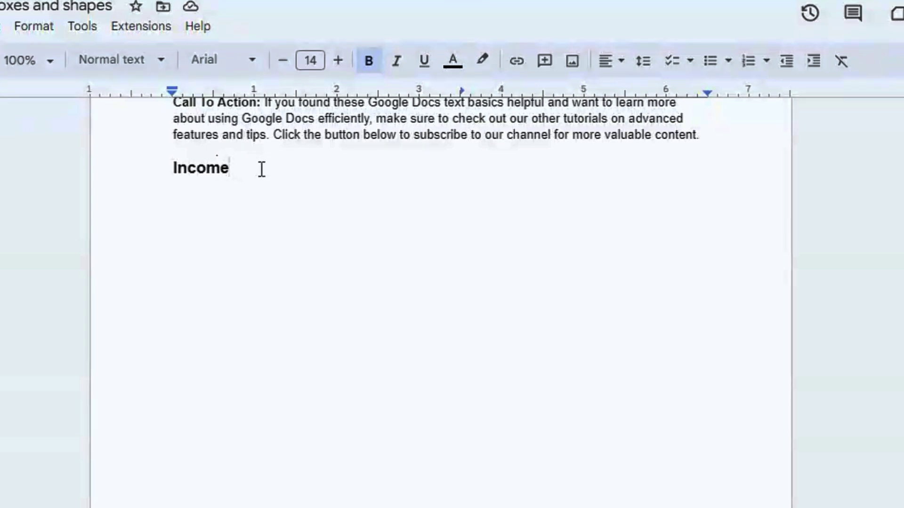
pyautogui.click(461, 88)
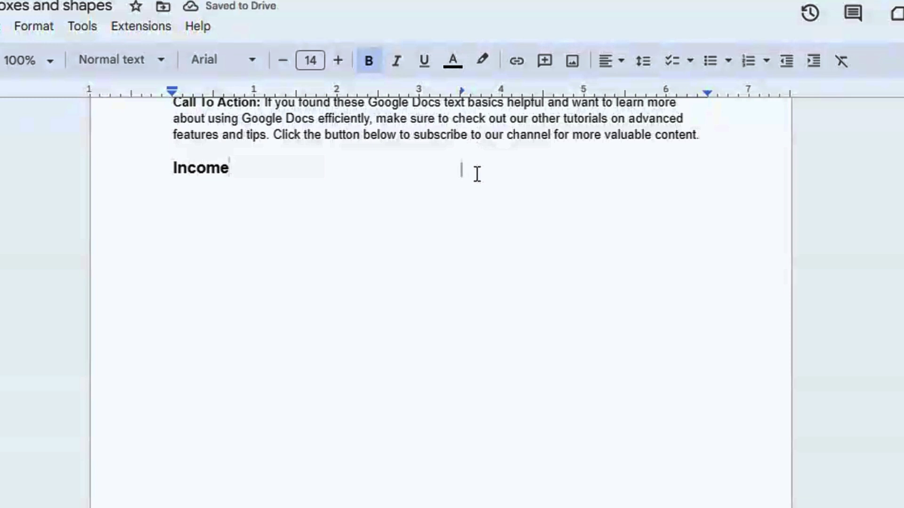
# Step: Finish the 'Expenditure' heading and type 'Gift' on the next line in plain 11 pt
pyautogui.write('Exp')
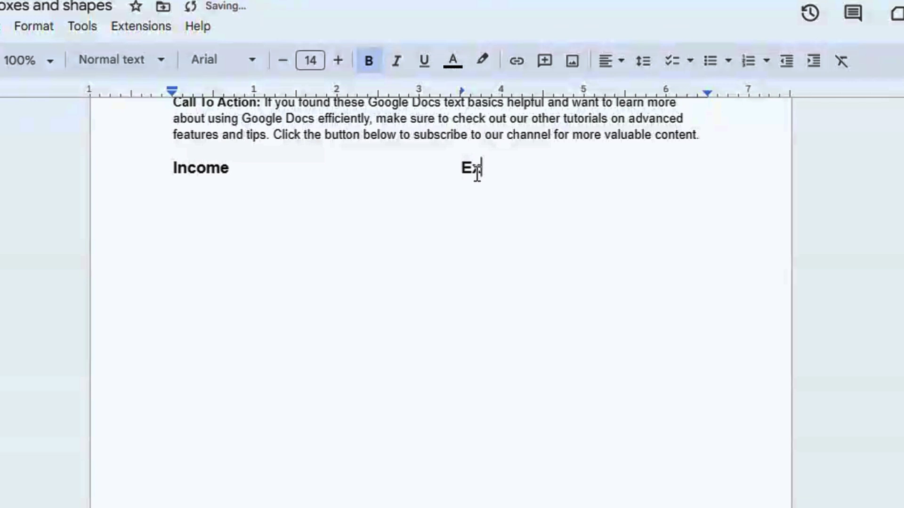
pyautogui.write('enditure')
pyautogui.press('Return')
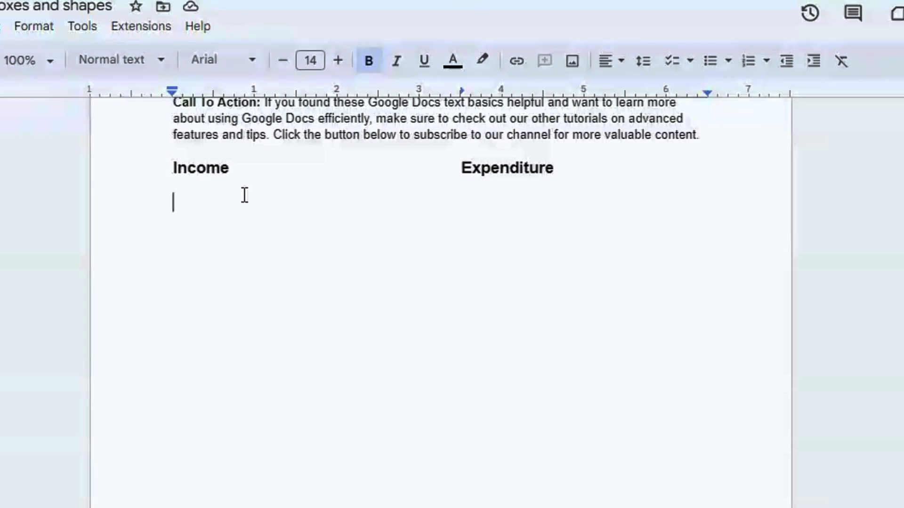
pyautogui.click(369, 63)
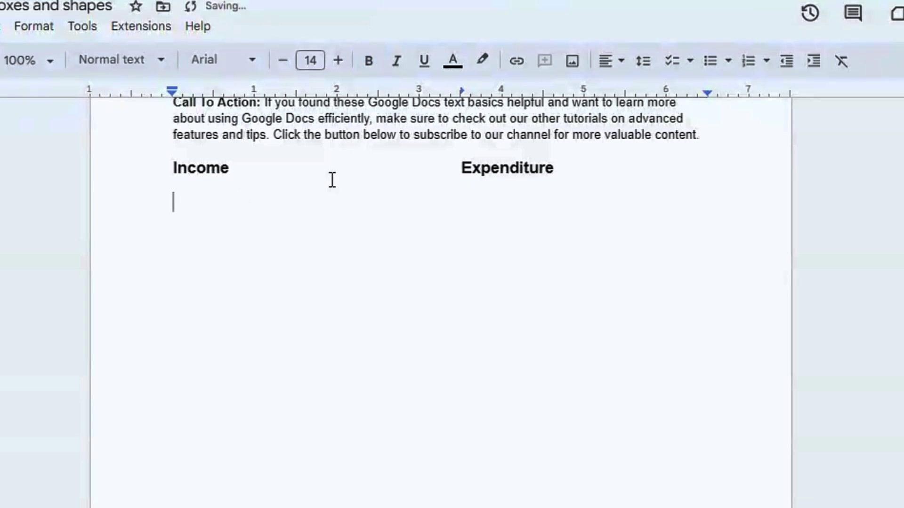
pyautogui.hotkey('ctrl', '\\')
pyautogui.write('Gift')
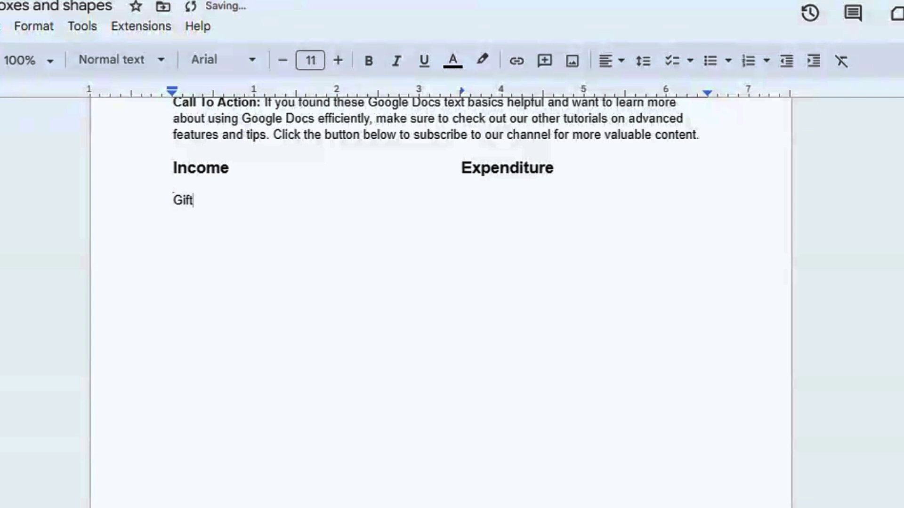
# Step: Add a left tab stop at 2 inches, enter $5900 after Gift, then type 'Subsriptions'
pyautogui.rightClick(340, 95)
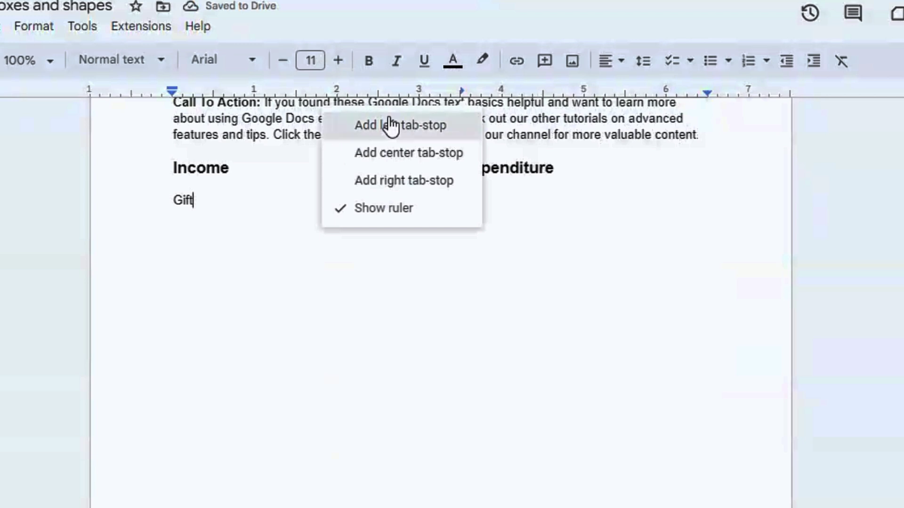
pyautogui.click(406, 126)
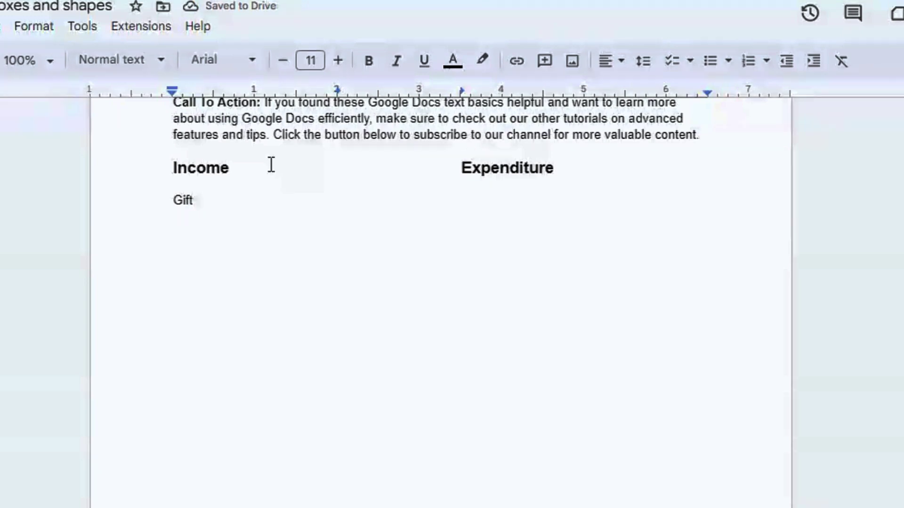
pyautogui.press('Tab')
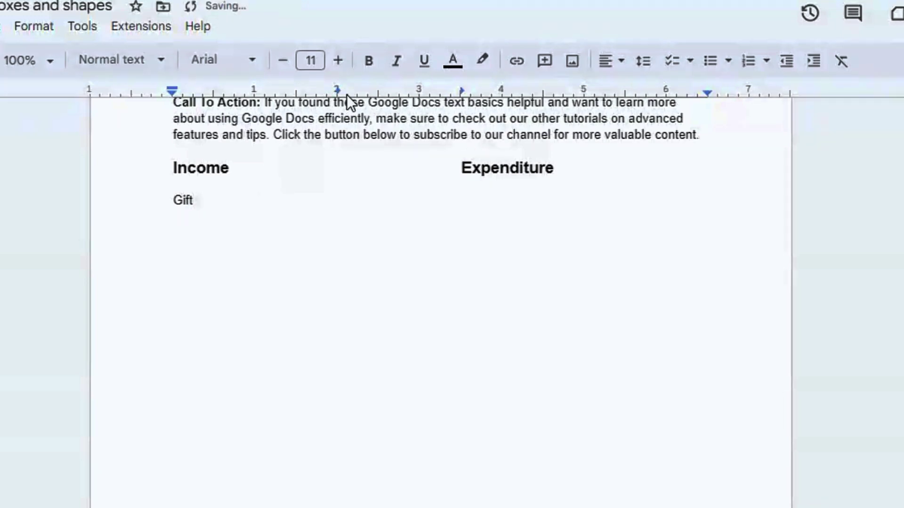
pyautogui.write('$5900')
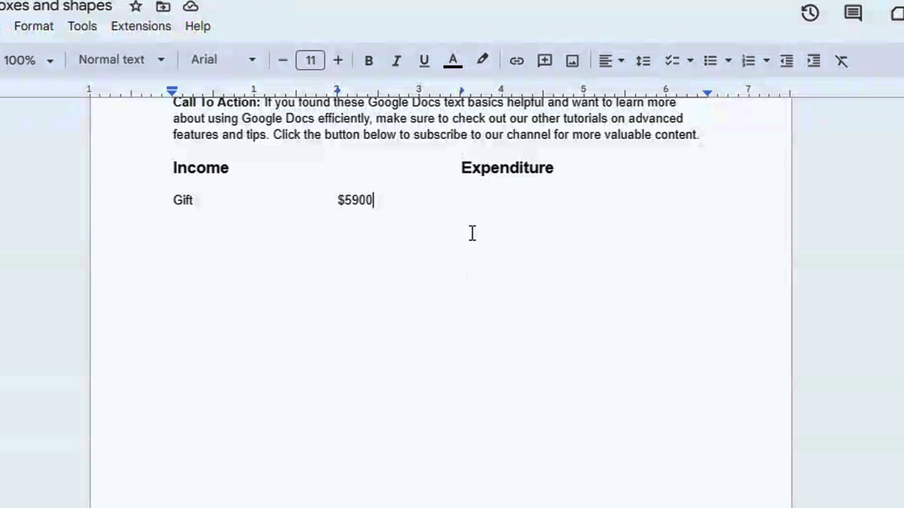
pyautogui.press('Tab')
pyautogui.write('Subsriptions')
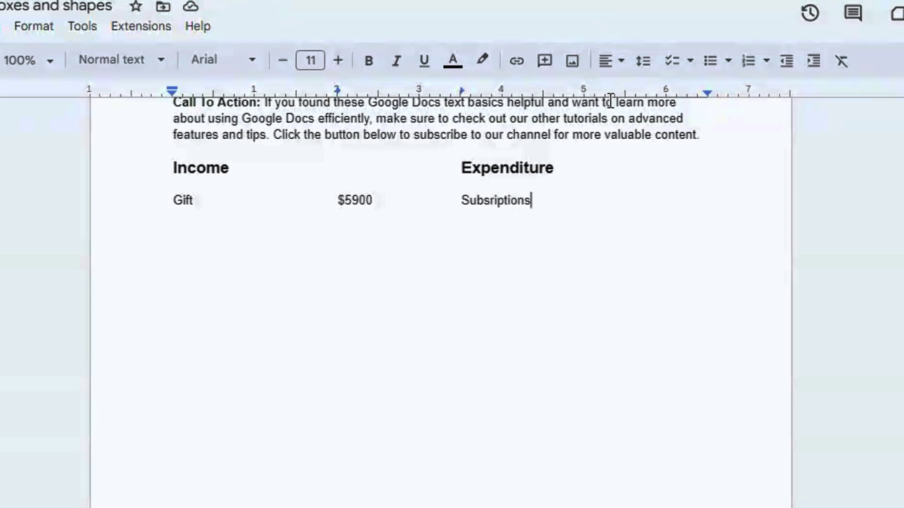
# Step: Add a left tab stop near 5.4 inches and enter $8696 for Subscriptions
pyautogui.click(614, 95)
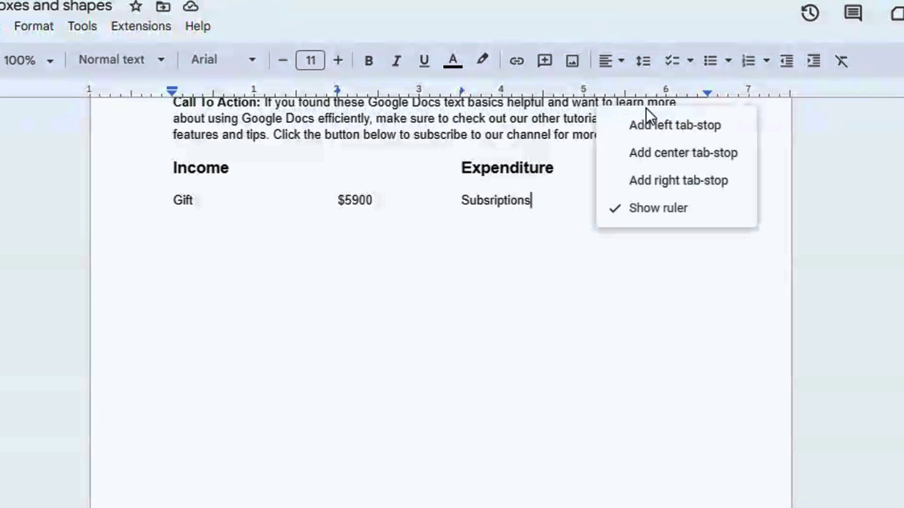
pyautogui.click(667, 135)
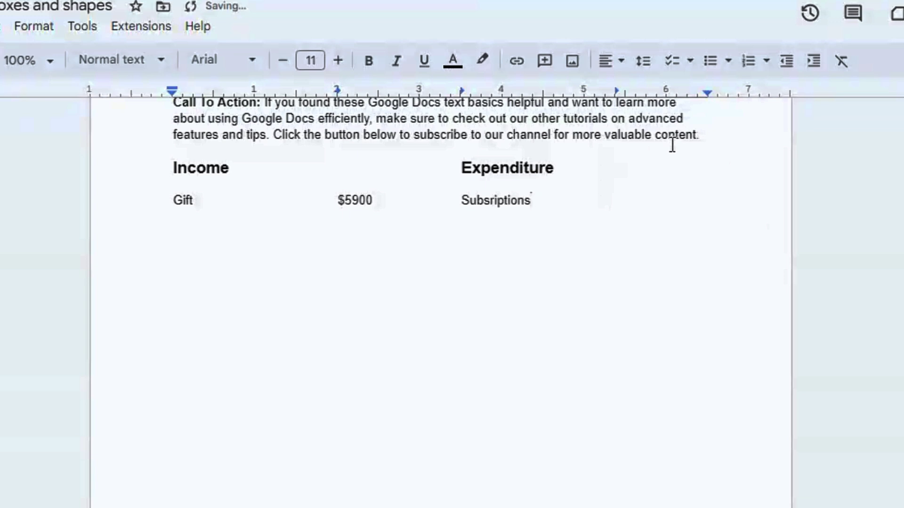
pyautogui.press('Tab')
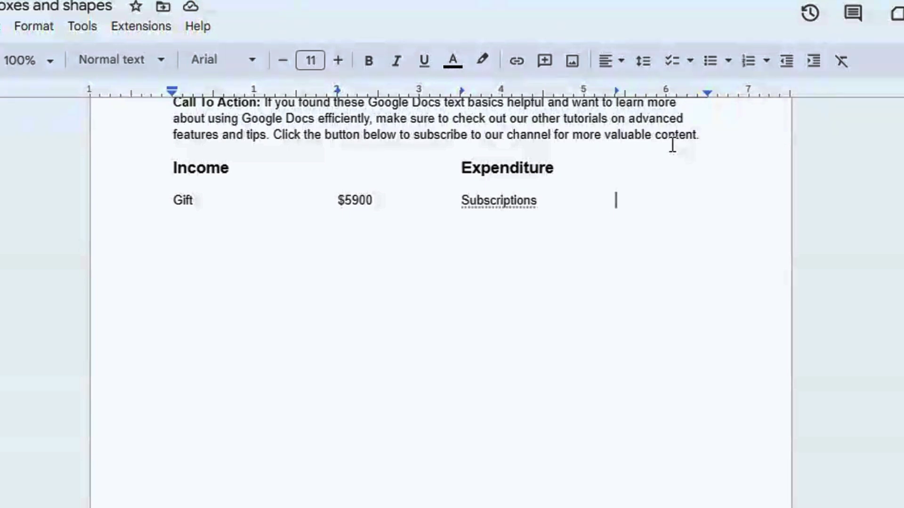
pyautogui.write('$')
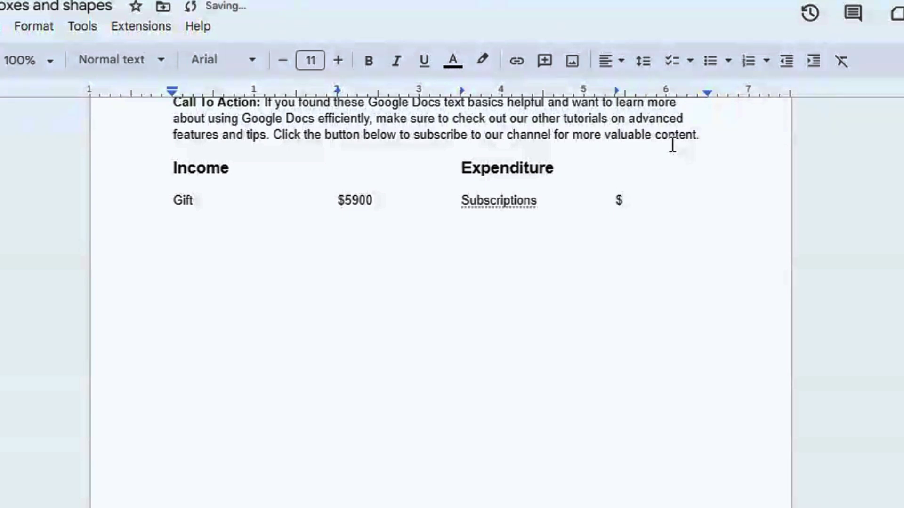
pyautogui.write('8696')
# Step: Add a 'Publicty' row with $8734 and a filler expenditure entry with 7868678
pyautogui.press('Return')
pyautogui.write('Publicty')
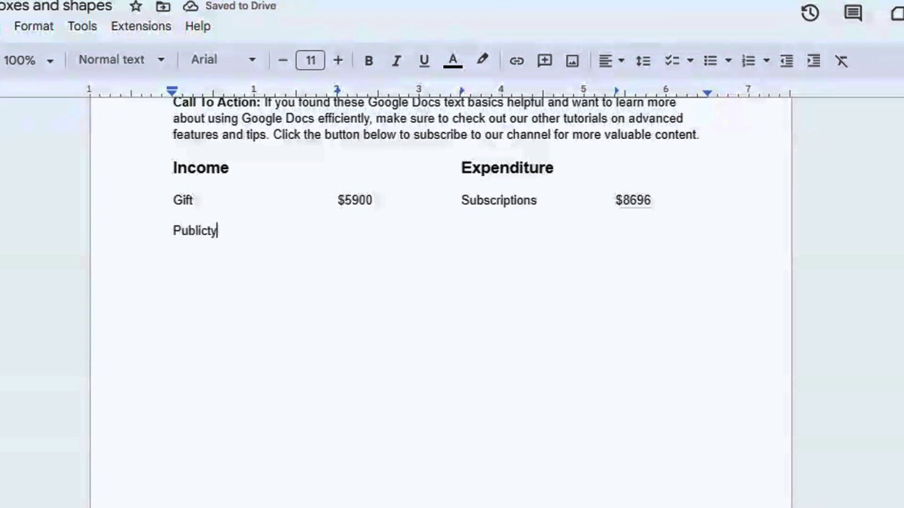
pyautogui.press('Tab')
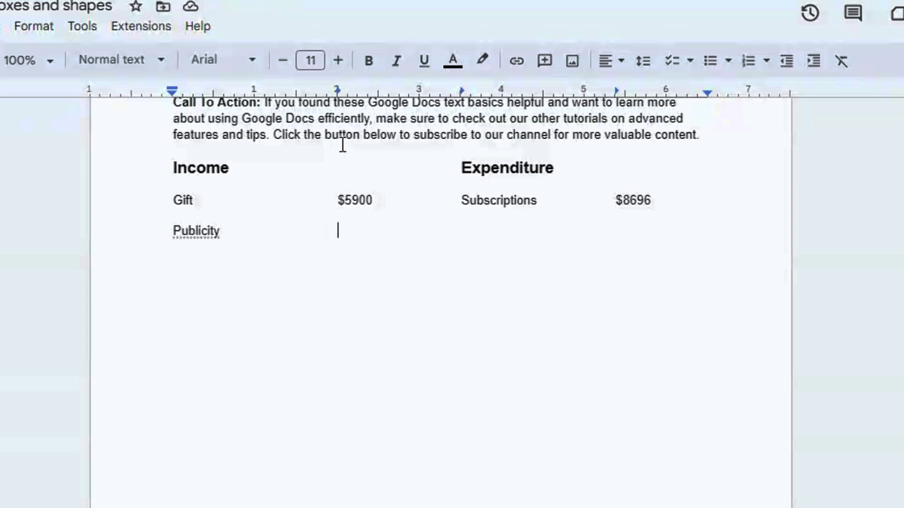
pyautogui.write('$8734638476')
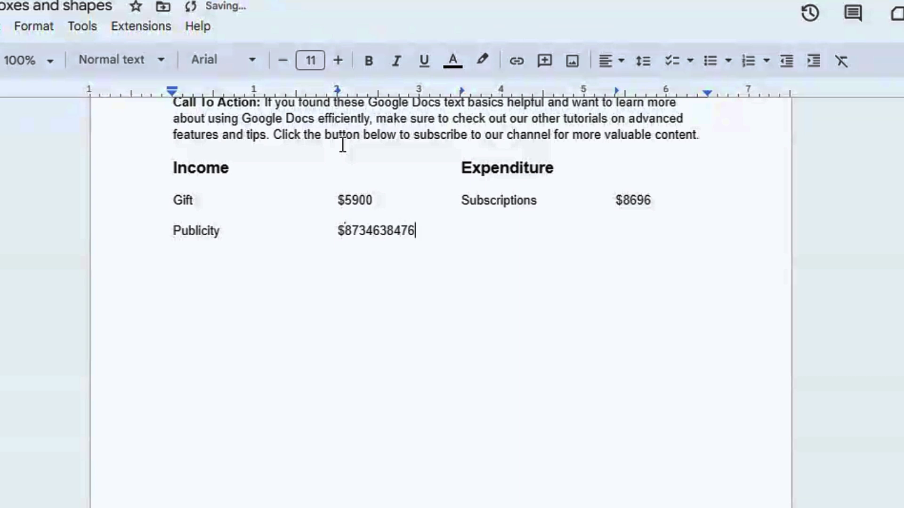
pyautogui.press('BackSpace')
pyautogui.press('BackSpace')
pyautogui.press('BackSpace')
pyautogui.press('BackSpace')
pyautogui.press('BackSpace')
pyautogui.press('BackSpace')
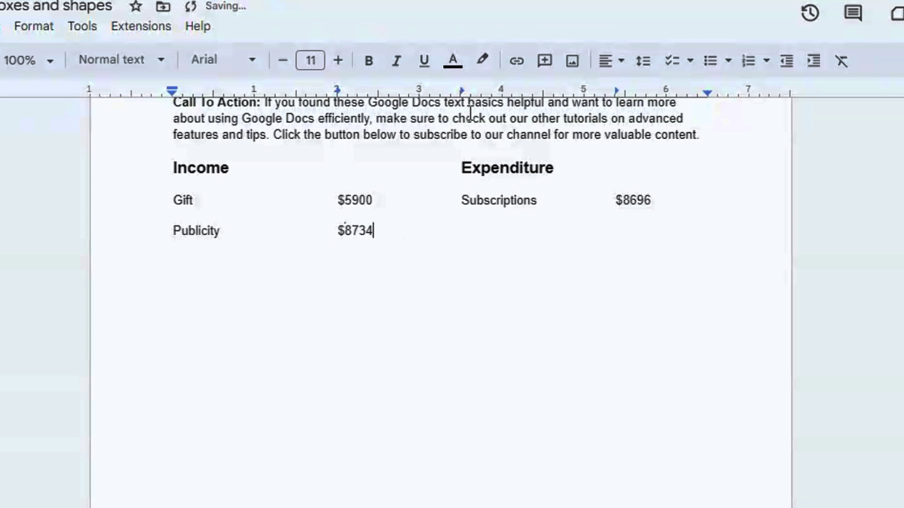
pyautogui.press('Tab')
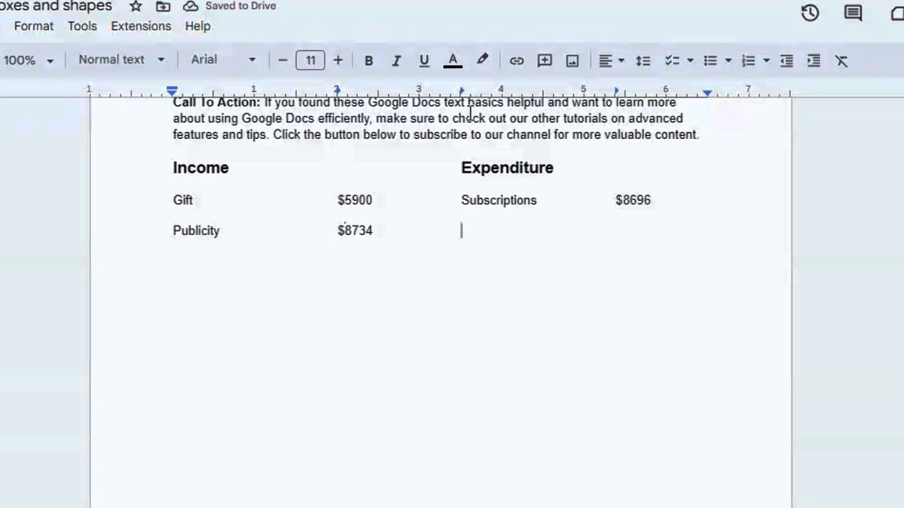
pyautogui.write('jdkjshfkskjh')
pyautogui.press('Tab')
pyautogui.write('7868678')
# Step: Add a third row of filler entries: hghfhgf 7657657 and gjhgjgj 767676575
pyautogui.press('Return')
pyautogui.write('hghfhgf')
pyautogui.press('Tab')
pyautogui.write('7657657')
pyautogui.press('Tab')
pyautogui.write('gjhgjgj')
pyautogui.press('Tab')
pyautogui.write('767676575')
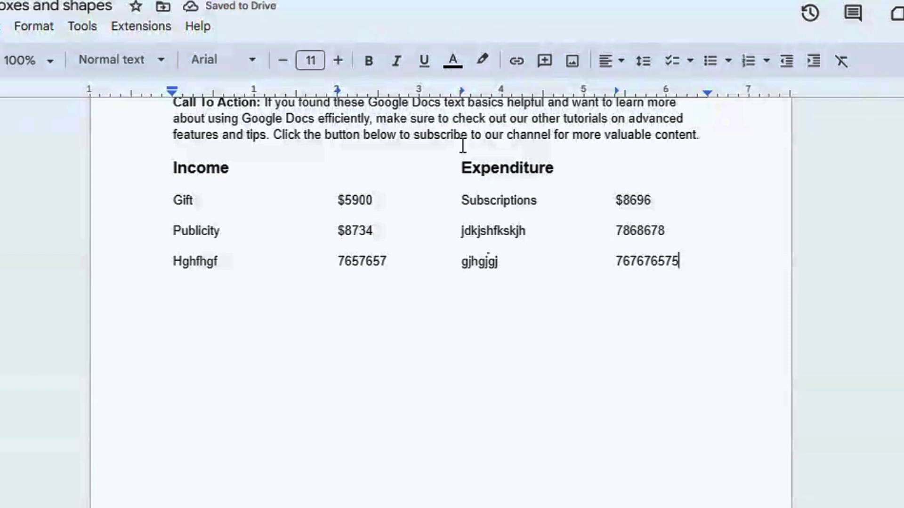
# Step: Remove the space after each paragraph in the Income/Expenditure list
pyautogui.moveTo(176, 167); pyautogui.dragTo(704, 291)
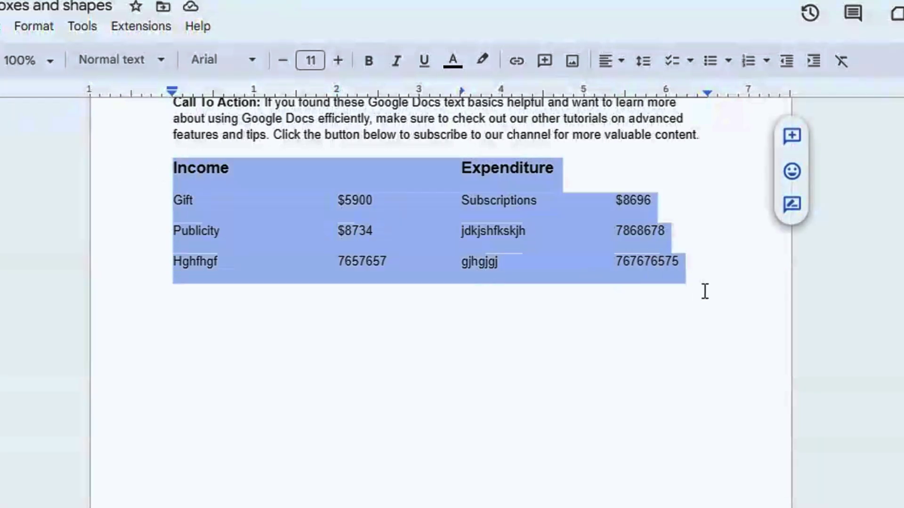
pyautogui.click(643, 63)
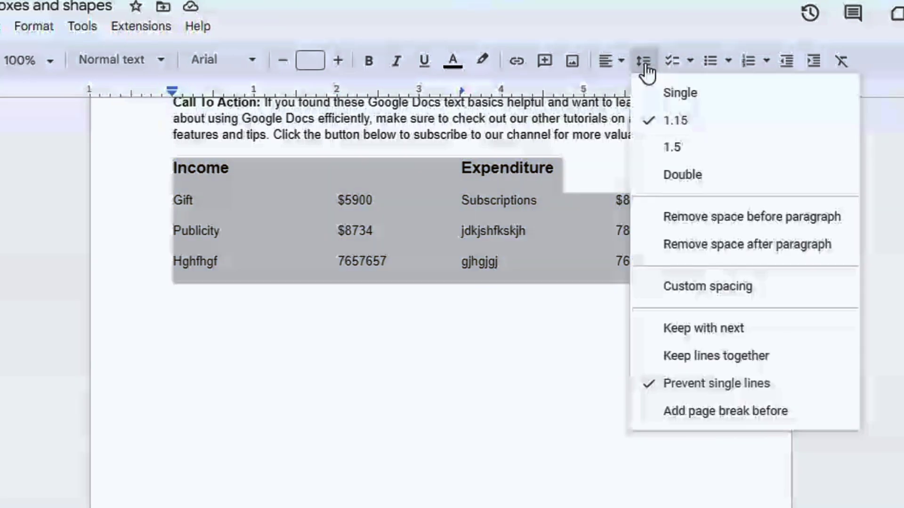
pyautogui.click(713, 247)
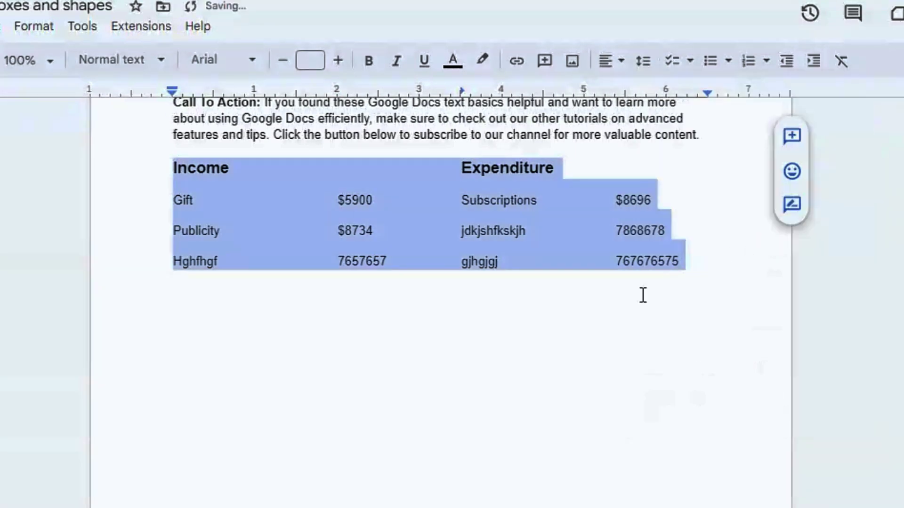
pyautogui.click(572, 341)
# Step: Apply single line spacing to the four list rows
pyautogui.moveTo(180, 174); pyautogui.dragTo(692, 278)
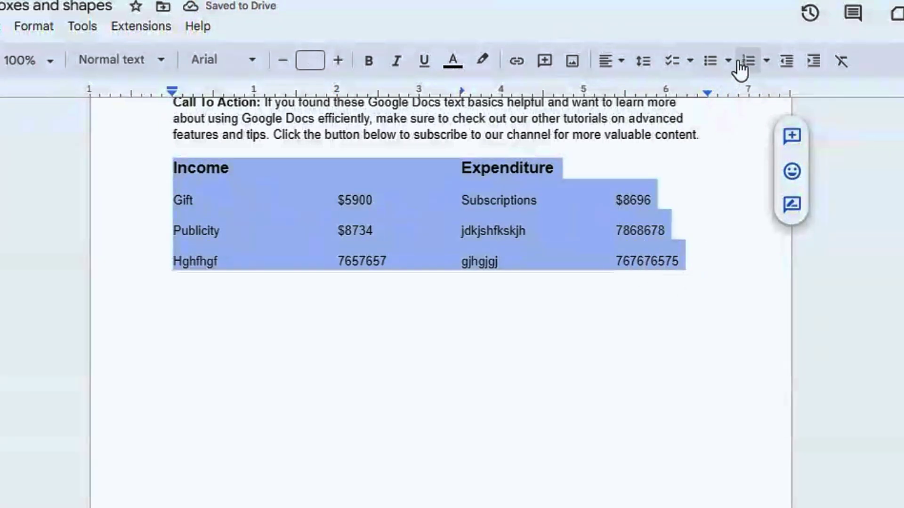
pyautogui.click(644, 61)
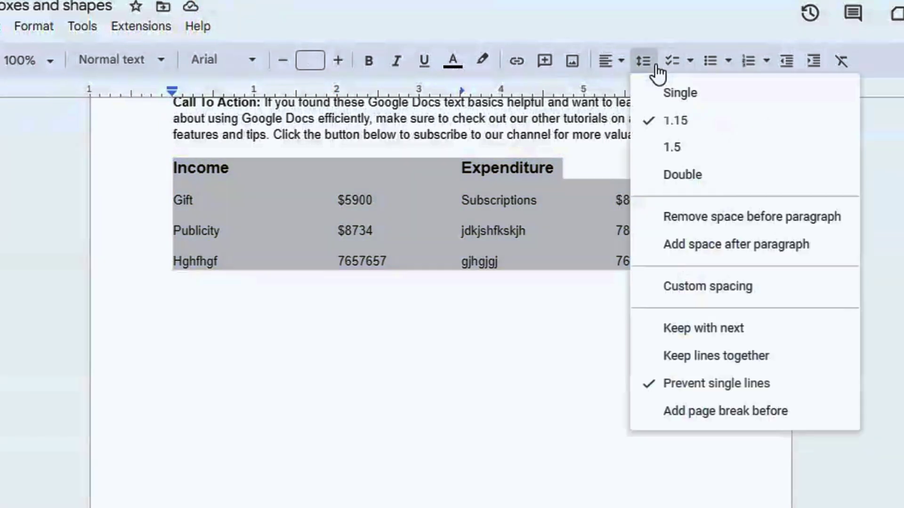
pyautogui.click(683, 95)
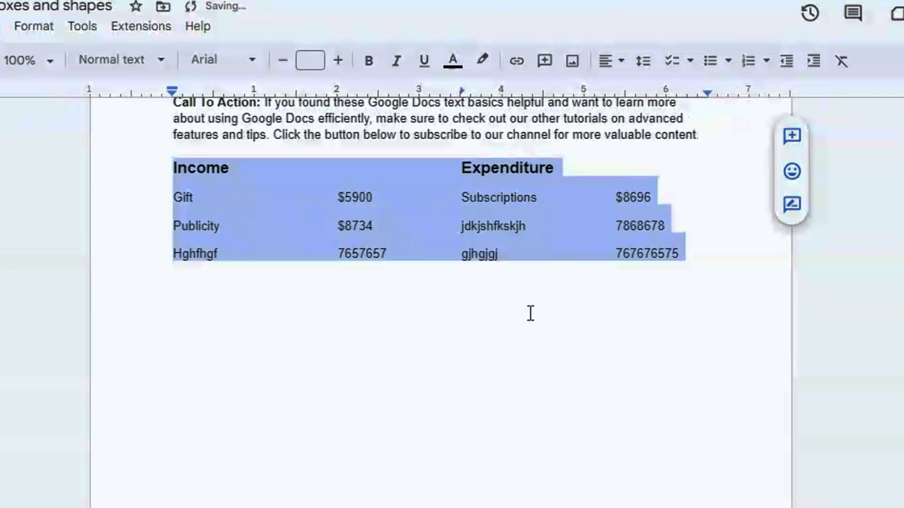
pyautogui.click(498, 254)
pyautogui.moveTo(172, 167); pyautogui.dragTo(596, 173)
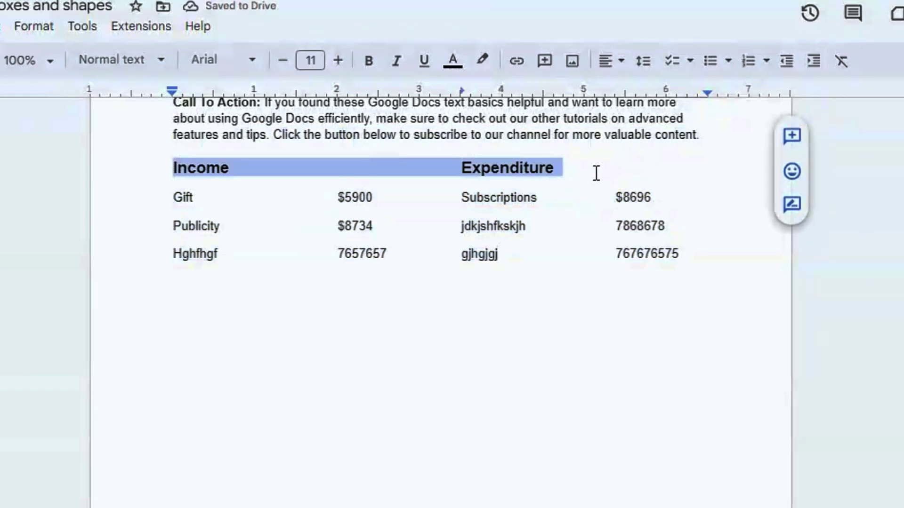
pyautogui.click(423, 60)
pyautogui.click(541, 394)
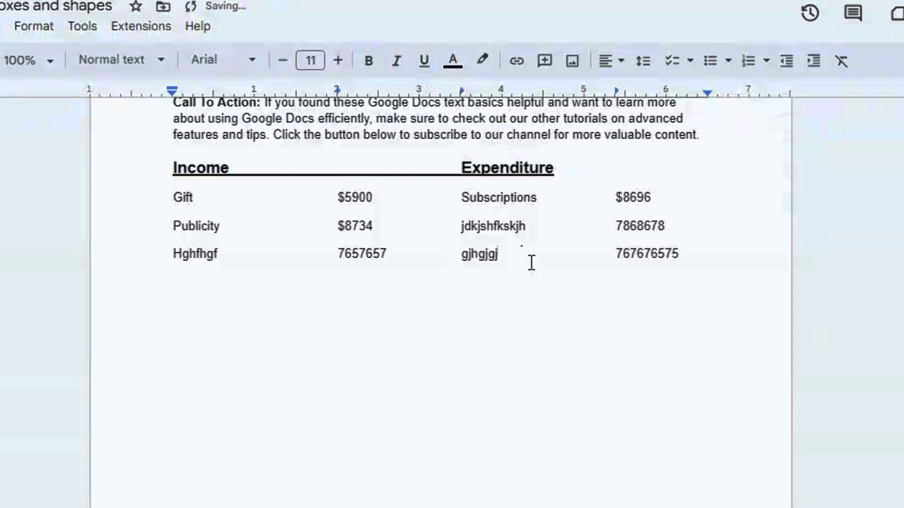
pyautogui.moveTo(156, 168); pyautogui.dragTo(559, 174)
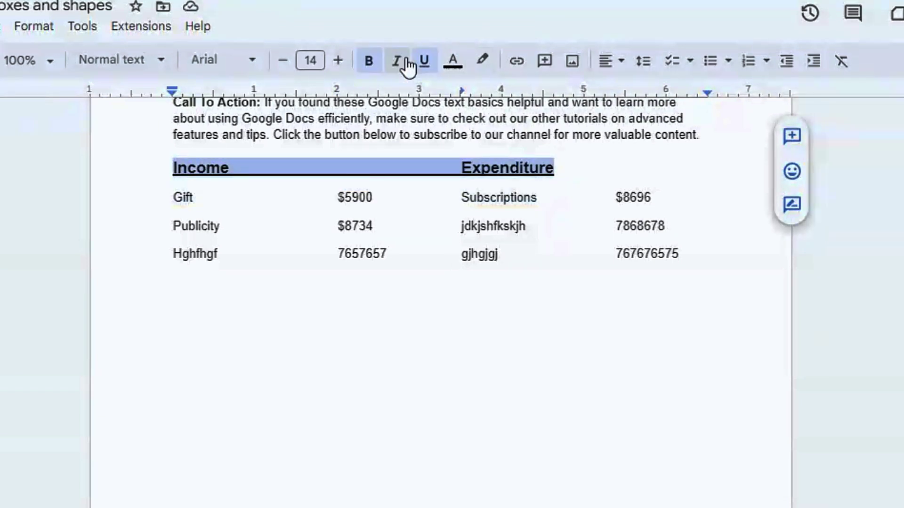
pyautogui.click(424, 66)
pyautogui.click(629, 253)
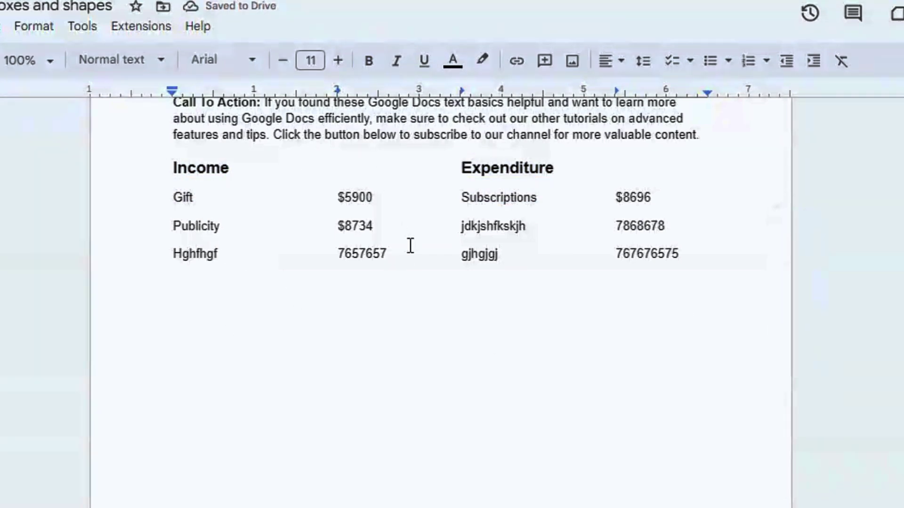
pyautogui.scroll(3, 488, 277)
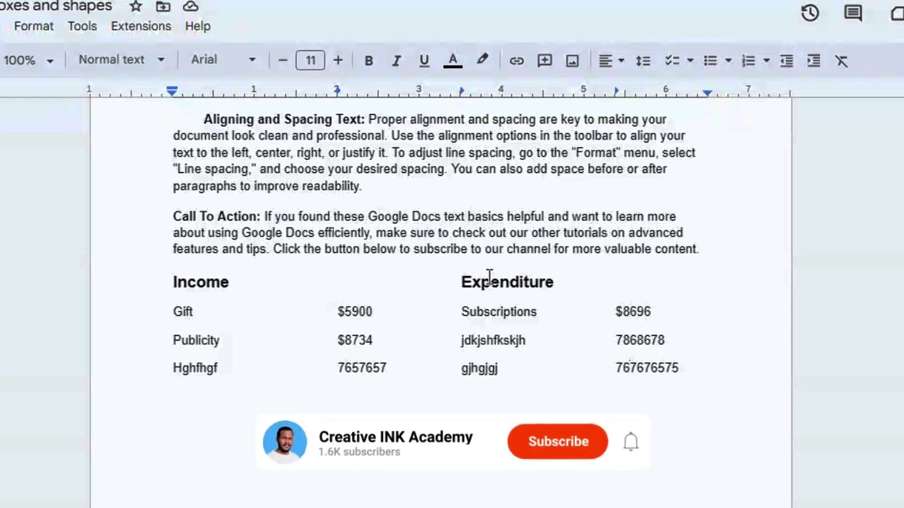
pyautogui.moveTo(704, 383); pyautogui.dragTo(154, 279)
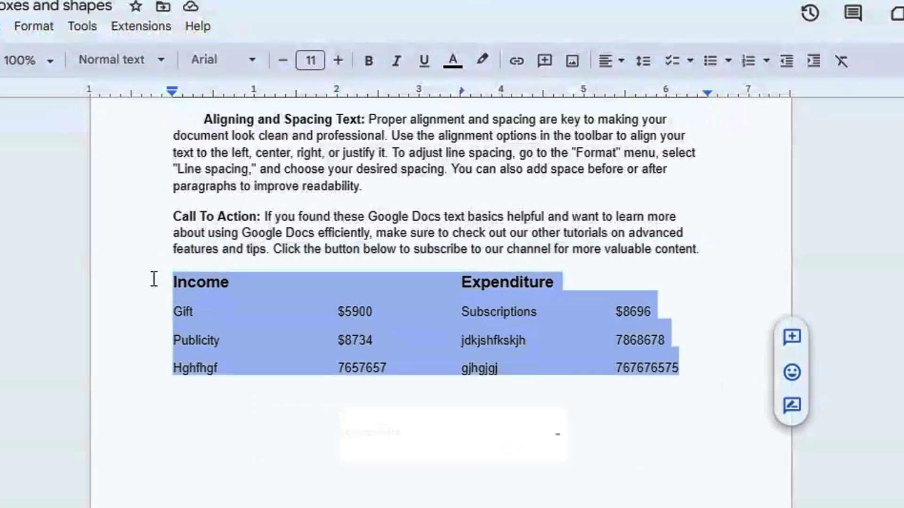